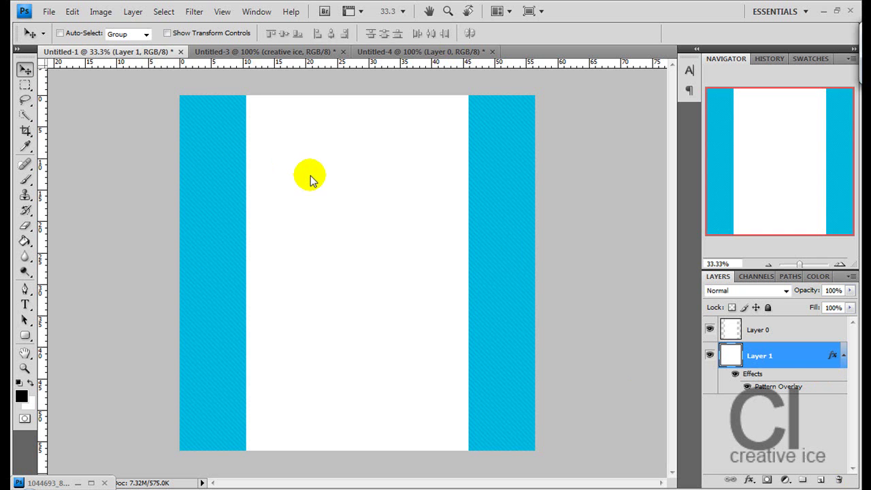
Create a new 800 × 400 pixel document with a white background and convert its Background into a regular layer.
left_click(49, 12)
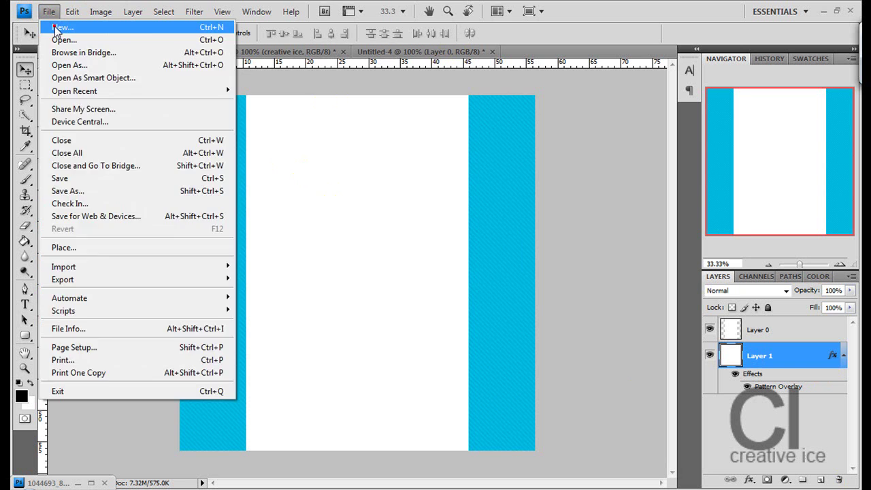
left_click(60, 28)
left_click(384, 182)
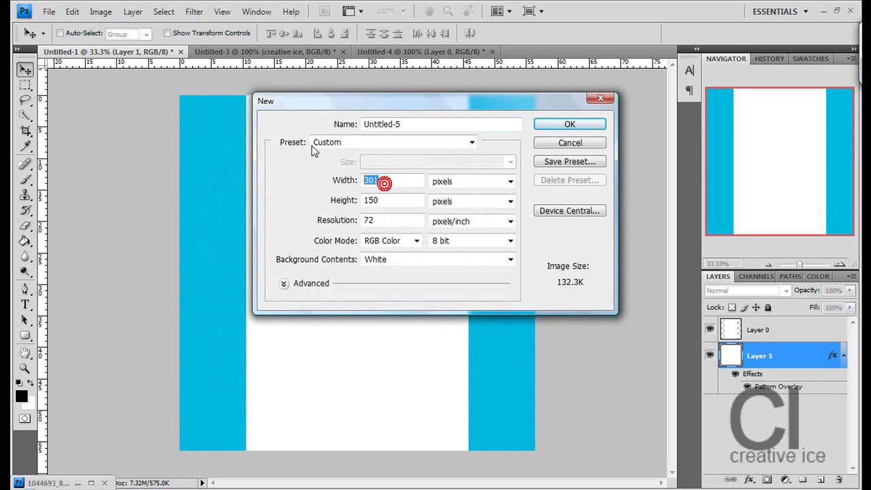
type("800")
key("Tab")
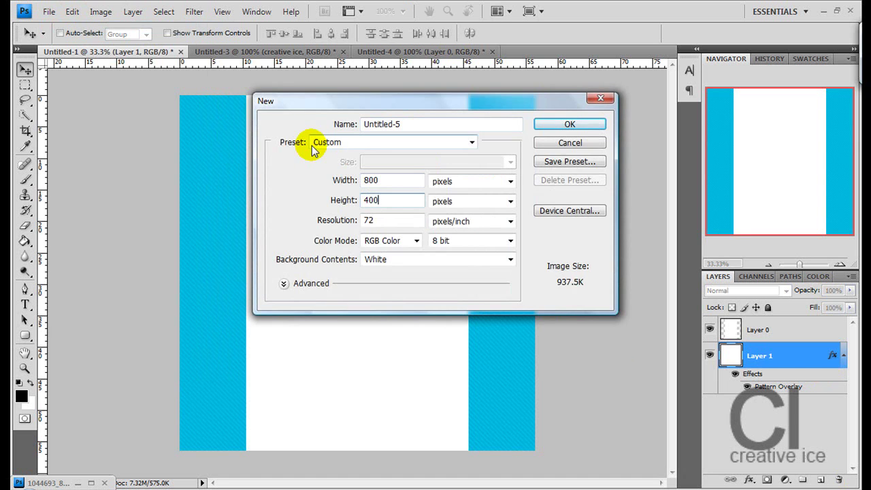
type("400")
key("Return")
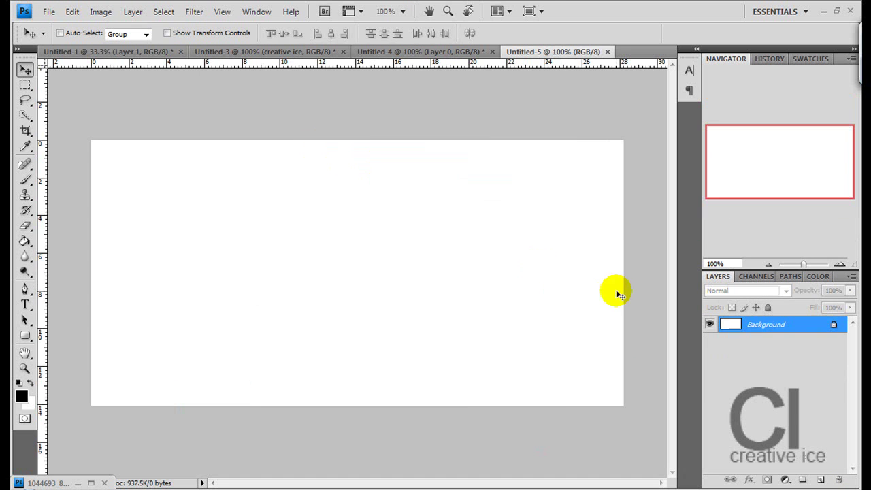
double_click(833, 325)
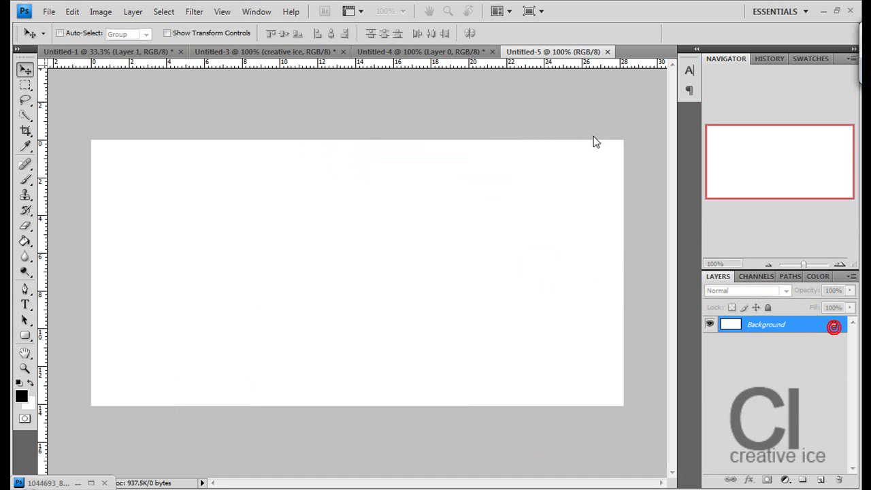
left_click(605, 179)
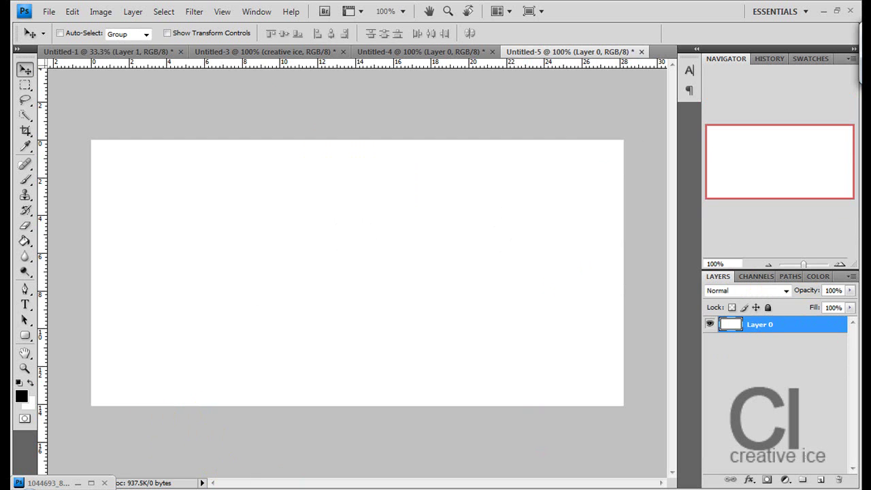
Bring the floral frame picture 1044693_87255577.jpg from the Stock Images folder into the new document as a layer, and minimize its source window.
left_click(166, 489)
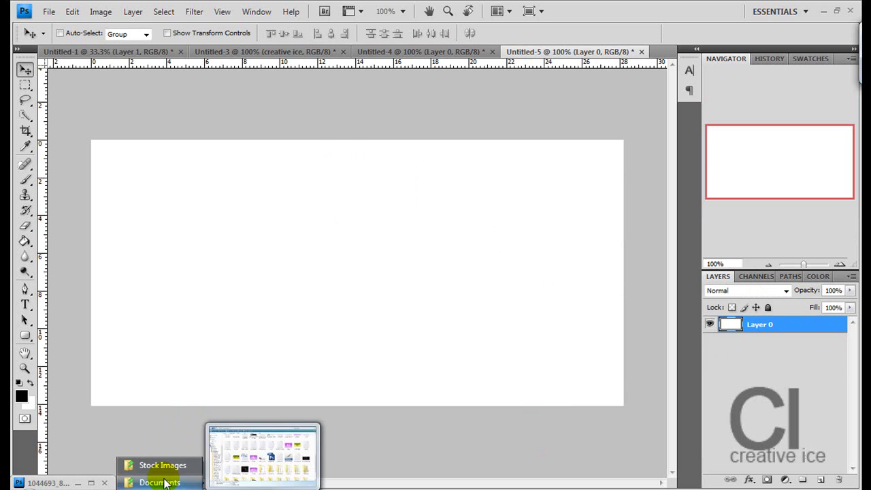
left_click(166, 466)
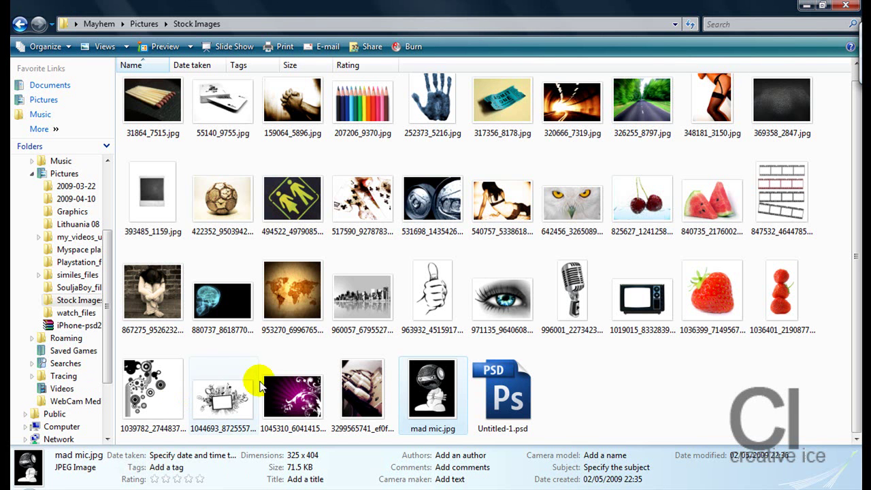
left_click_drag(224, 384, 393, 348)
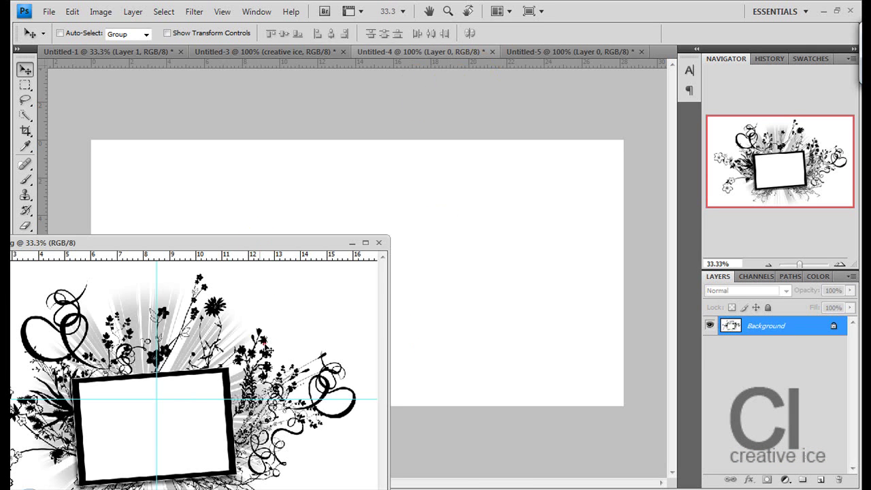
left_click_drag(269, 348, 467, 253)
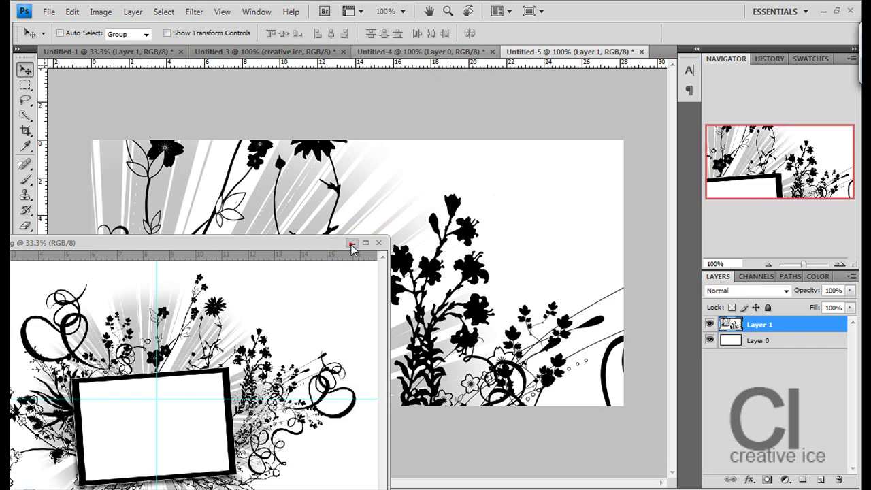
left_click(352, 244)
Scale the floral frame layer to 40% width and 32% height so it fills the whole canvas.
left_click_drag(804, 265, 802, 263)
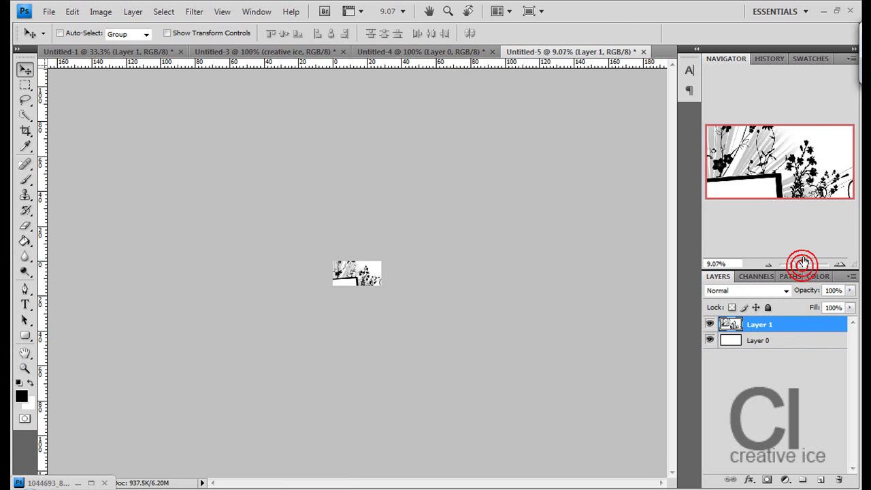
key("ctrl+t")
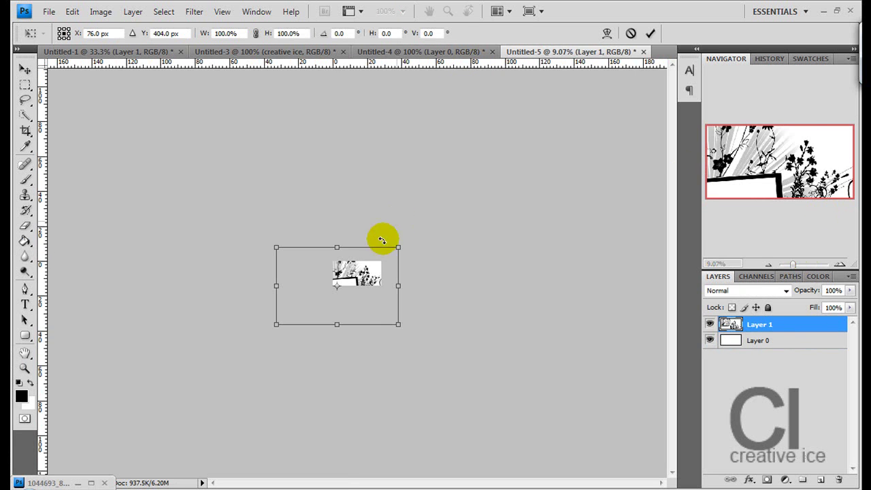
left_click_drag(395, 247, 384, 261)
left_click_drag(277, 324, 332, 285)
key("Return")
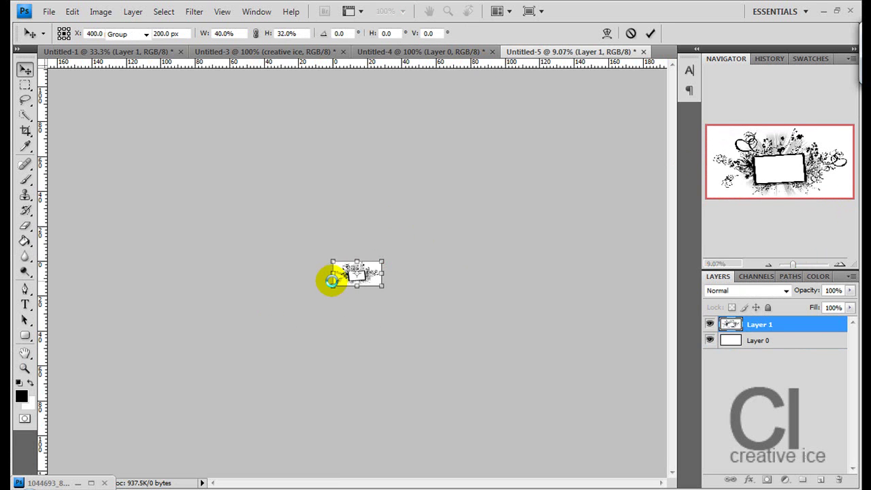
key("Return")
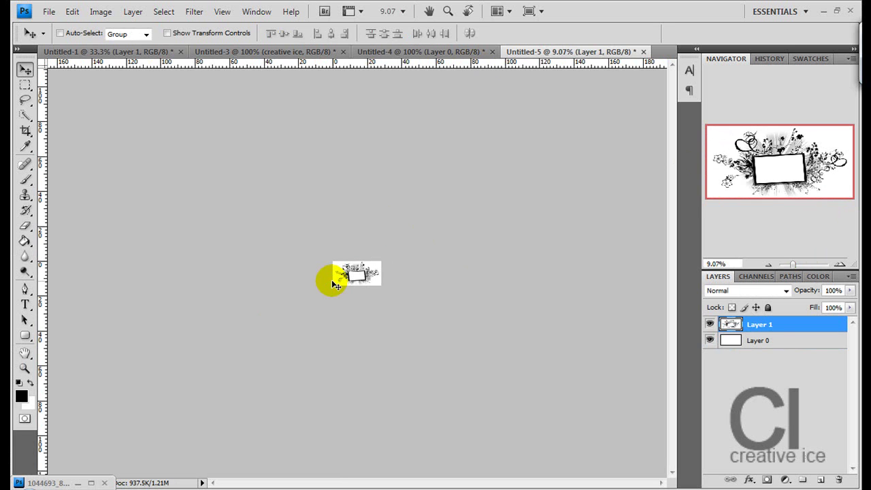
left_click_drag(793, 265, 806, 264)
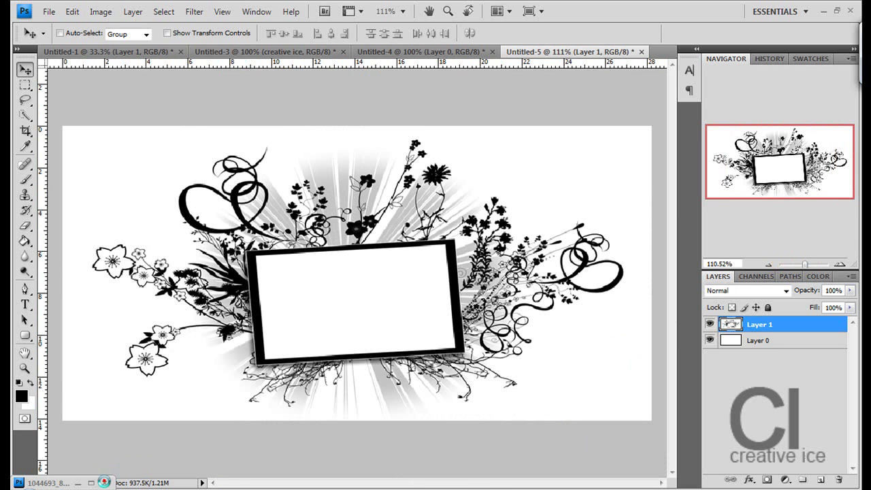
Close the frame's source picture and open the sitting-girl photo 867275_95262327.jpg from the Stock Images folder in Photoshop.
left_click(104, 482)
mouse_move(158, 489)
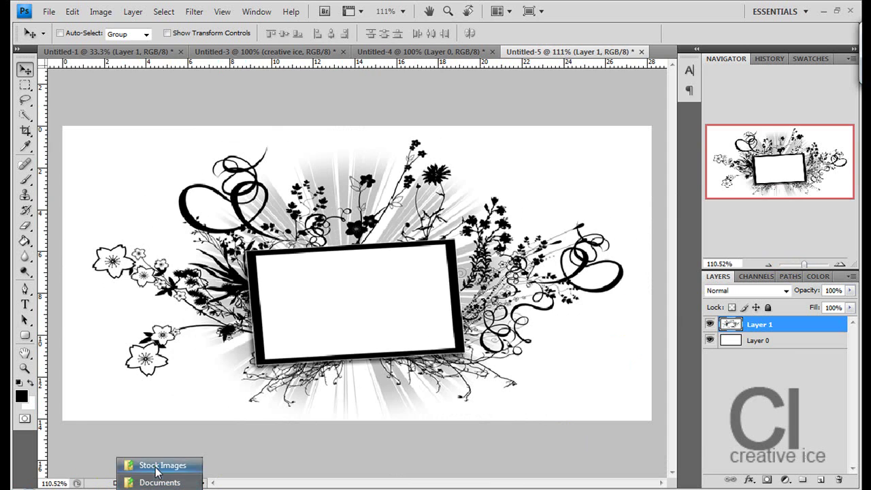
left_click(156, 467)
left_click(158, 466)
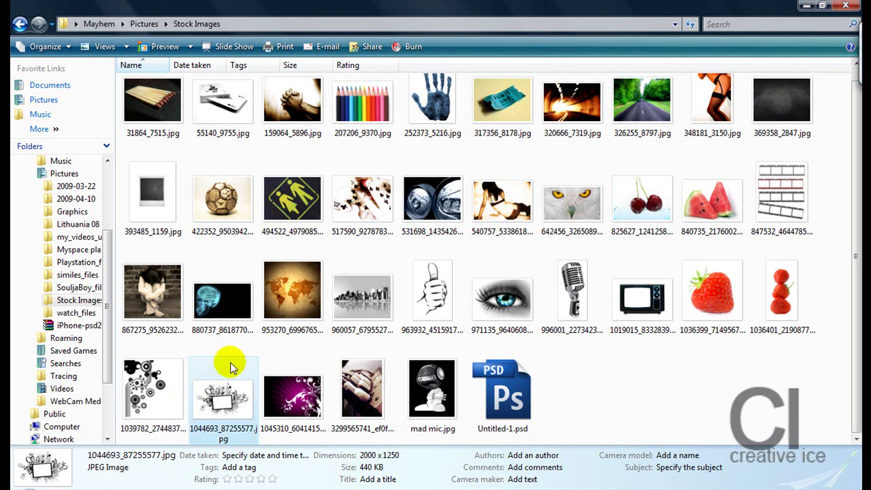
left_click(148, 303)
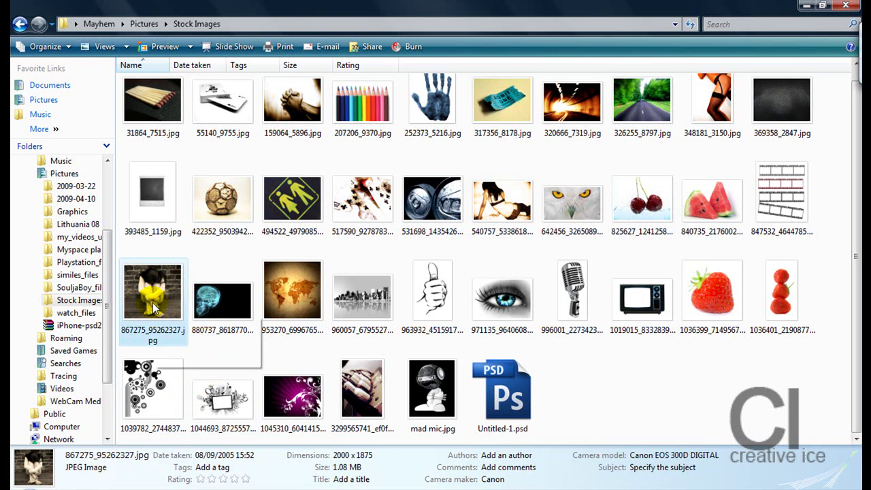
left_click_drag(153, 304, 399, 260)
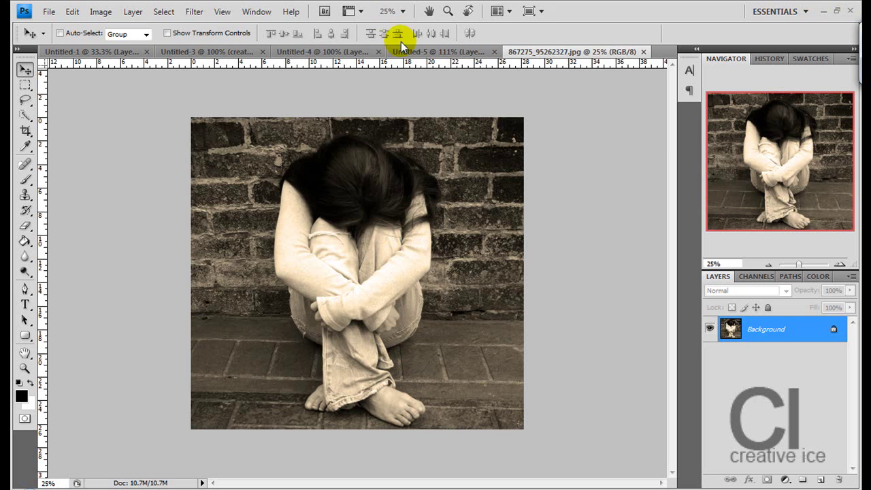
Float the girl photo in its own window, copy it into the floral frame document as a new layer, and close the source photo.
right_click(554, 52)
left_click(602, 102)
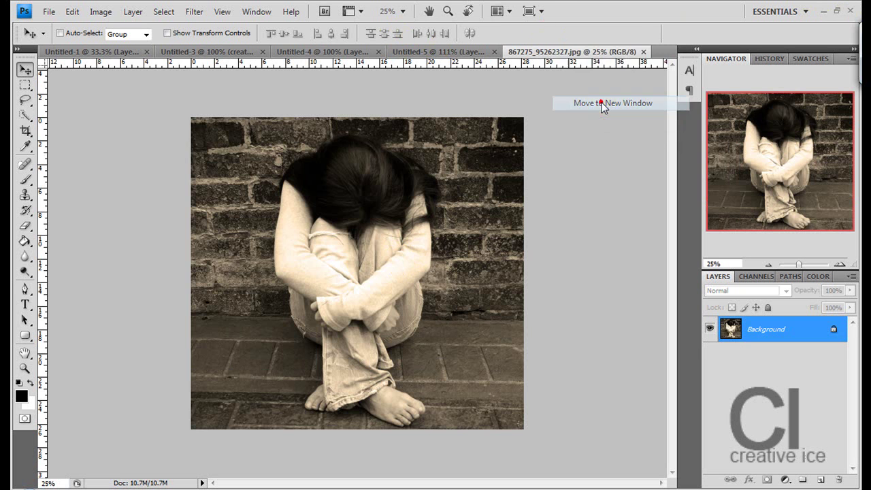
left_click_drag(295, 212, 435, 252)
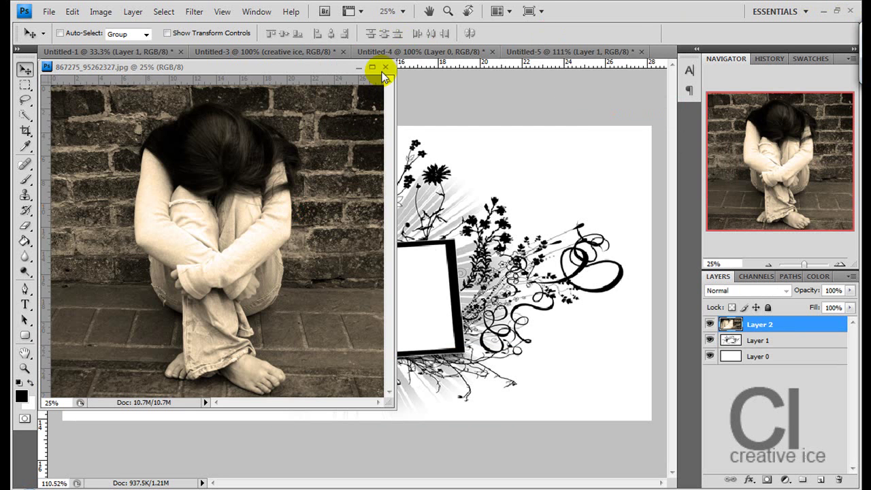
left_click(387, 68)
Scale the girl photo layer to about 22.4% width and 12.9% height and place it over the frame.
mouse_move(803, 265)
left_mouse_down()
mouse_move(788, 266)
mouse_move(801, 264)
left_mouse_up()
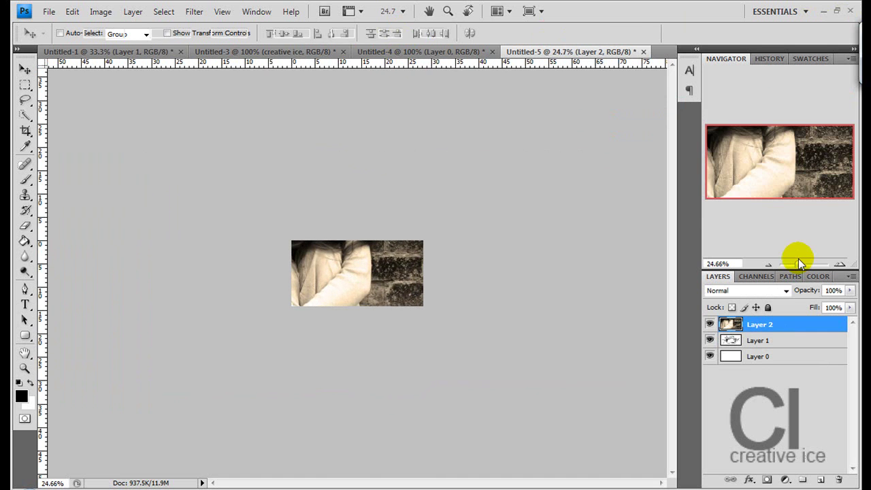
key("ctrl+t")
left_click_drag(463, 140, 404, 253)
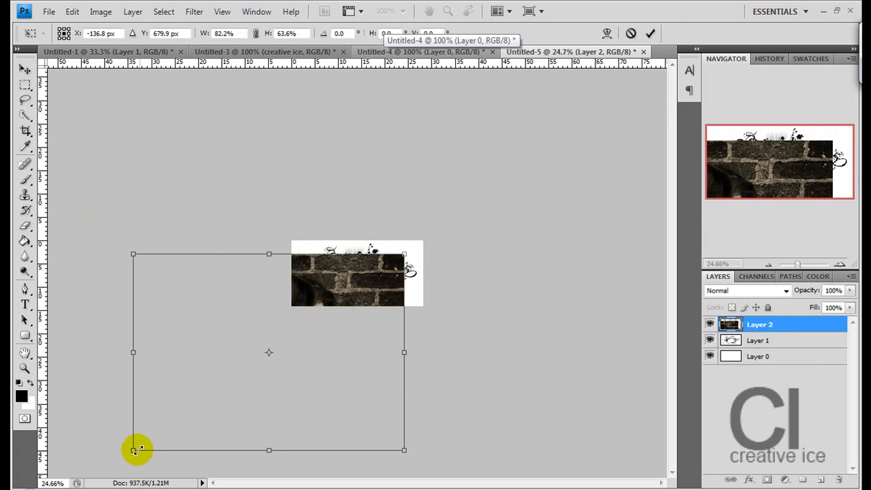
left_click_drag(133, 450, 168, 431)
left_click_drag(283, 349, 332, 294)
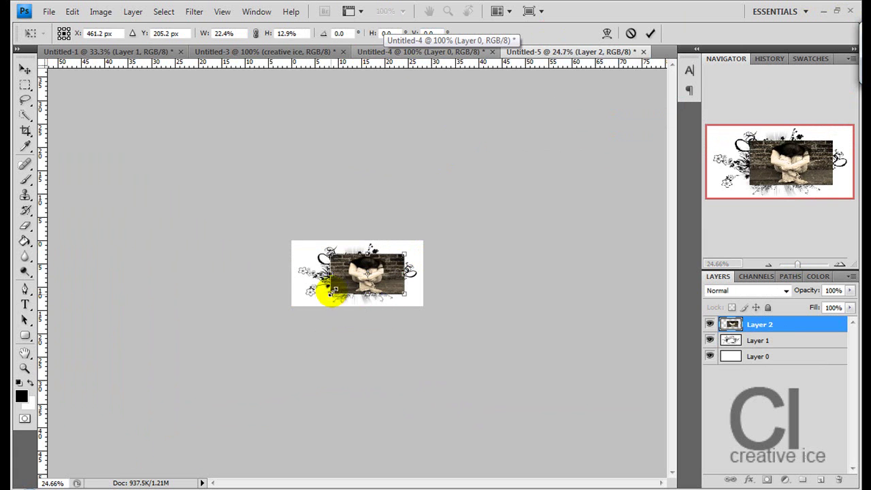
mouse_move(800, 265)
left_mouse_down()
mouse_move(821, 266)
mouse_move(797, 265)
mouse_move(807, 271)
left_mouse_up()
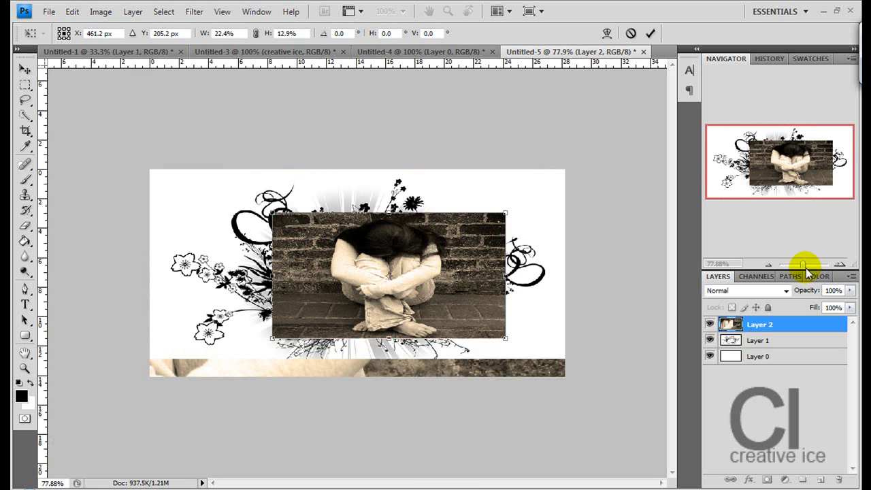
key("Return")
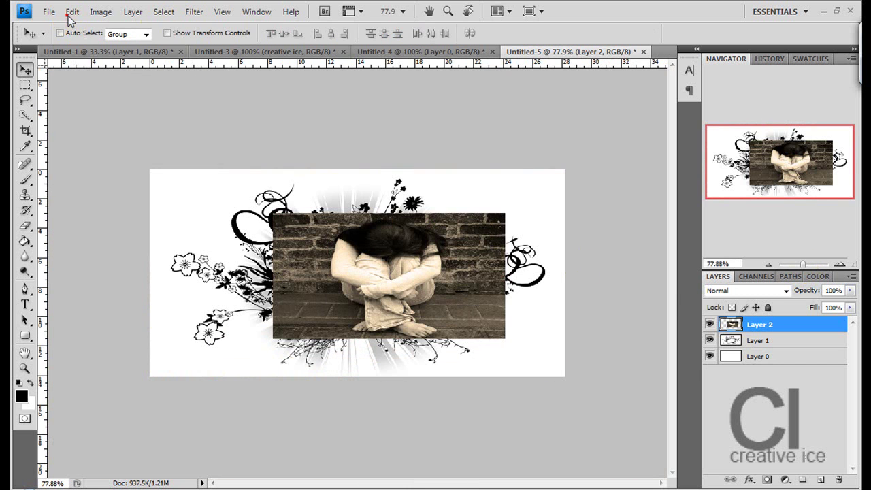
Distort the girl photo by moving its four corners onto the inner corners of the tilted black frame, and apply the transform.
left_click(71, 13)
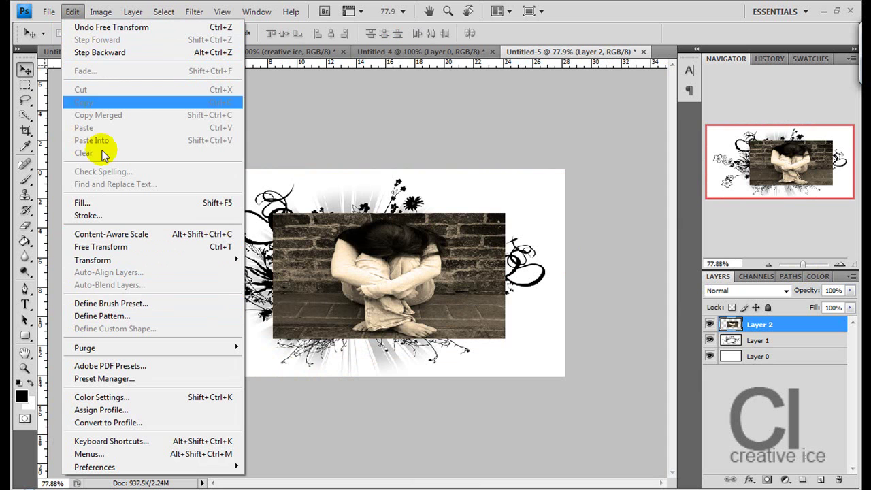
mouse_move(106, 261)
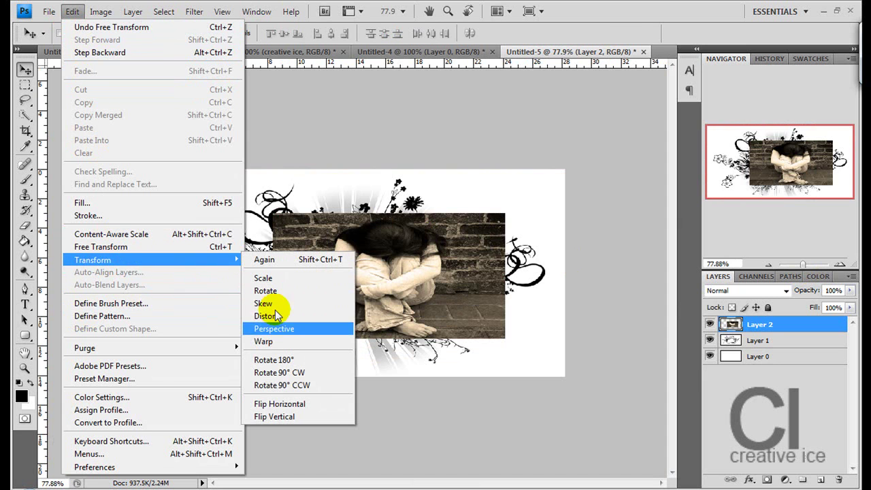
left_click(273, 307)
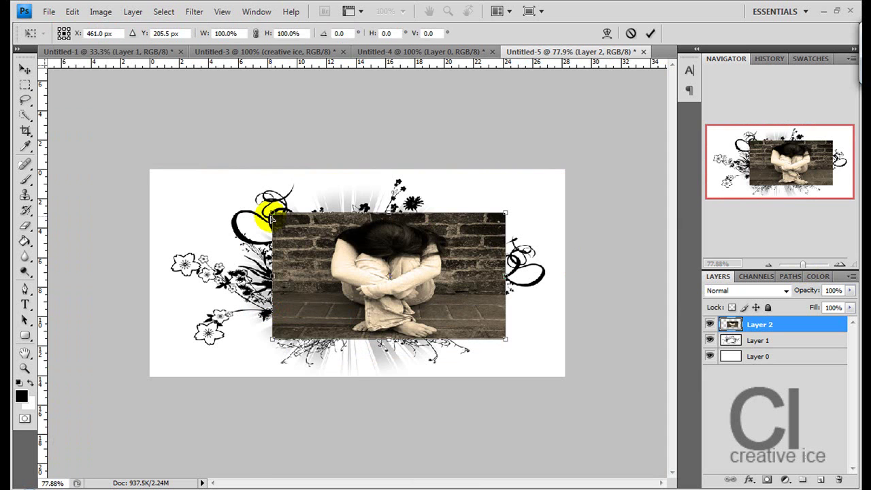
left_click_drag(272, 217, 289, 262)
left_click_drag(507, 214, 421, 253)
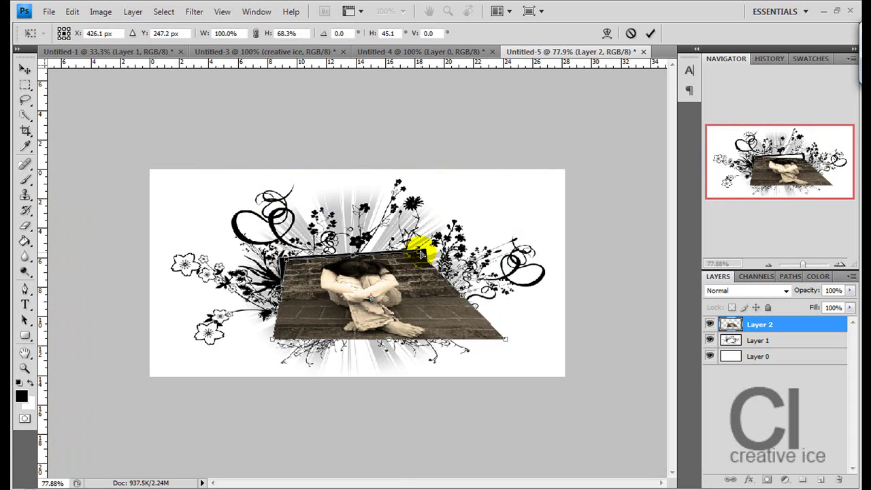
left_click_drag(505, 338, 427, 325)
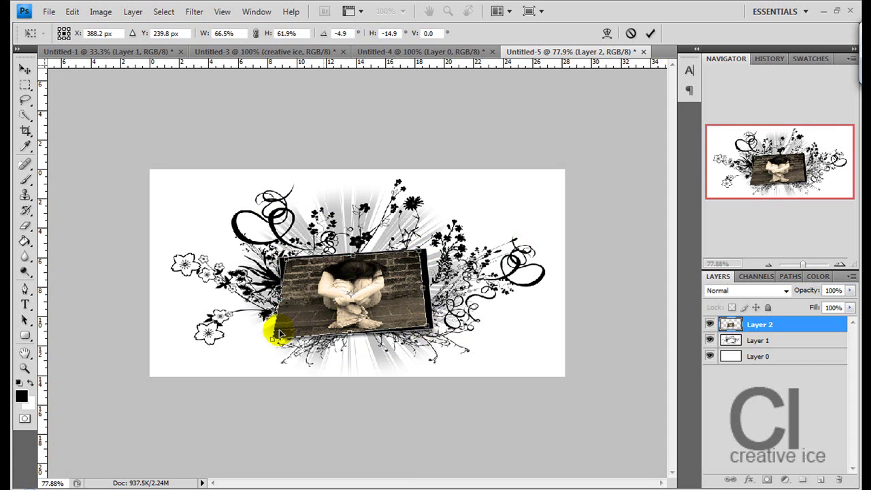
mouse_move(275, 337)
left_mouse_down()
mouse_move(262, 342)
mouse_move(296, 336)
mouse_move(286, 333)
left_mouse_up()
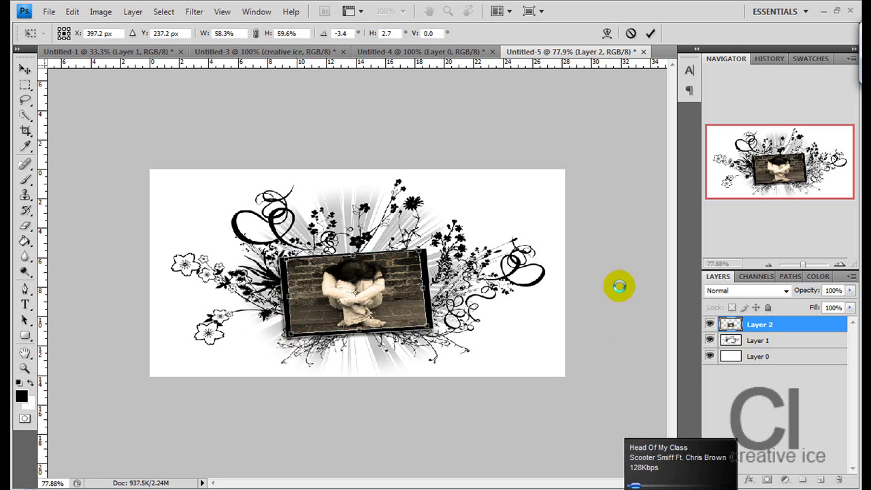
key("Return")
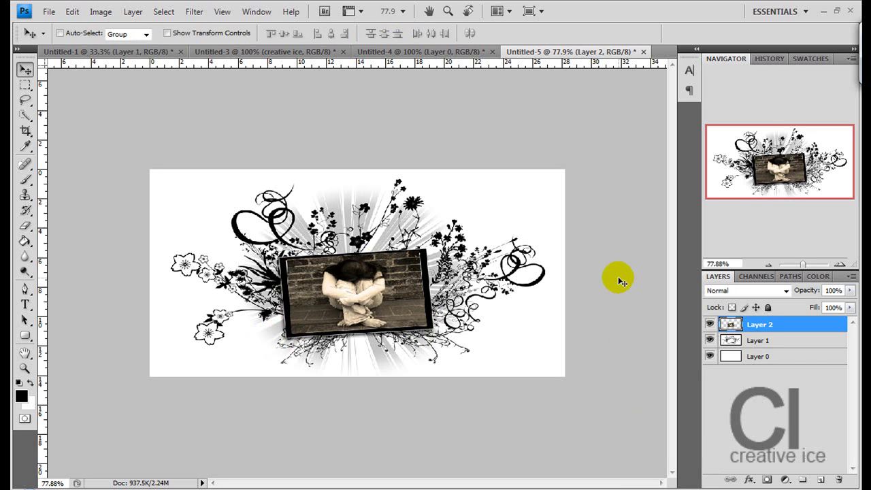
Nudge the girl photo layer about 3 px left and 2 px down inside the black frame.
left_click_drag(804, 265, 811, 267)
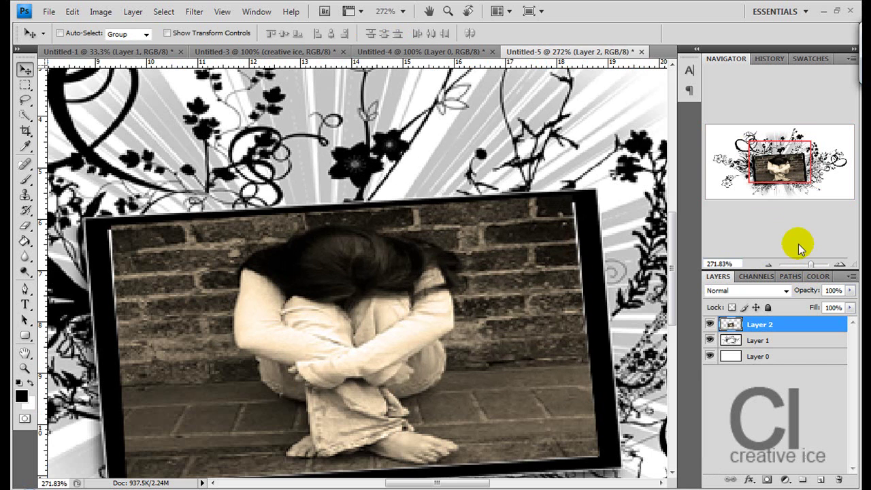
key("Left")
key("Left")
key("Left")
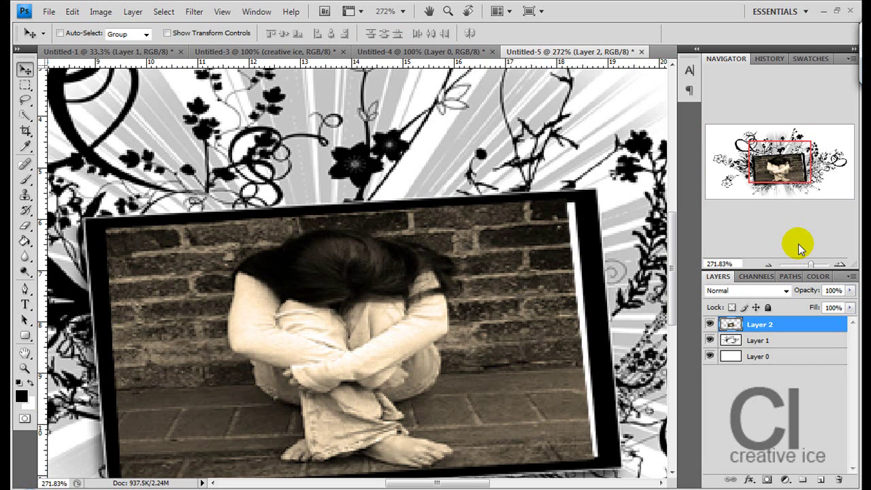
Stretch the girl photo layer's right edge to 101.5% width to close the white gap inside the black frame, and apply the transform.
key("ctrl+t")
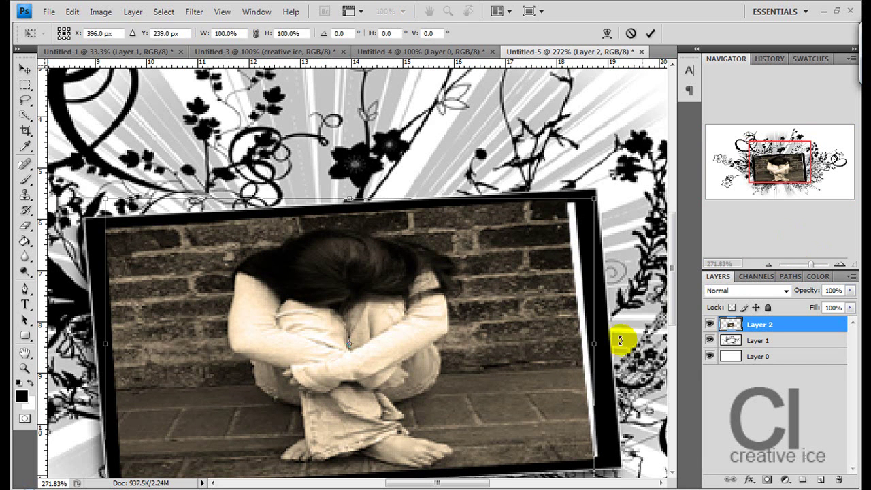
left_click_drag(599, 345, 605, 344)
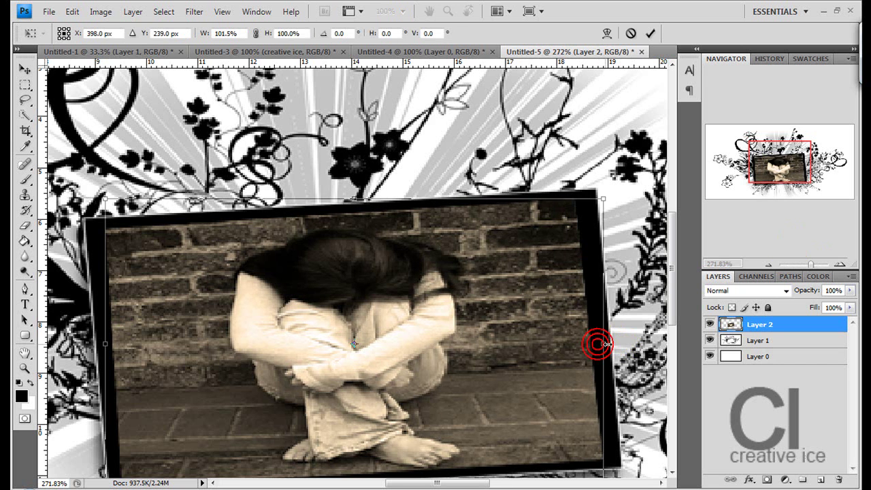
key("Return")
scroll(43, 263, "down", 3)
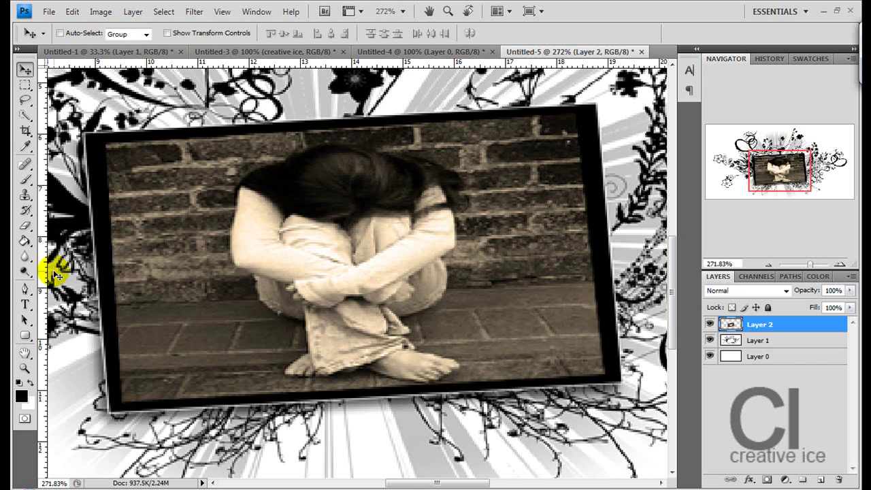
scroll(47, 102, "up", 3)
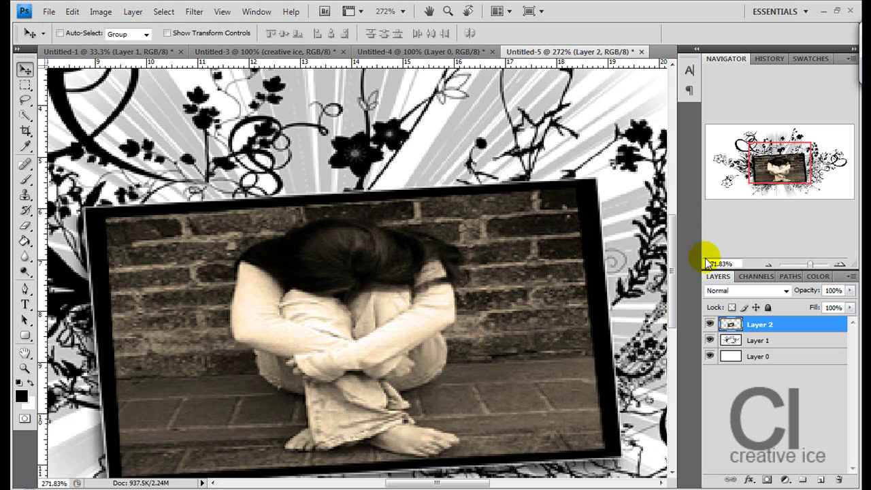
Add the text "CREATIVE ICE" on a new text layer just below the framed girl photo.
left_click_drag(810, 264, 807, 265)
key("t")
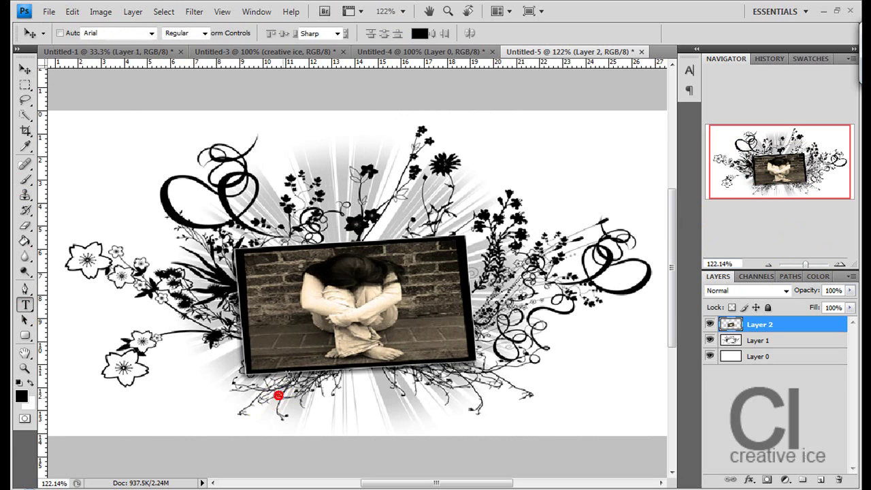
left_click(284, 380)
type("CREATIVE ICE")
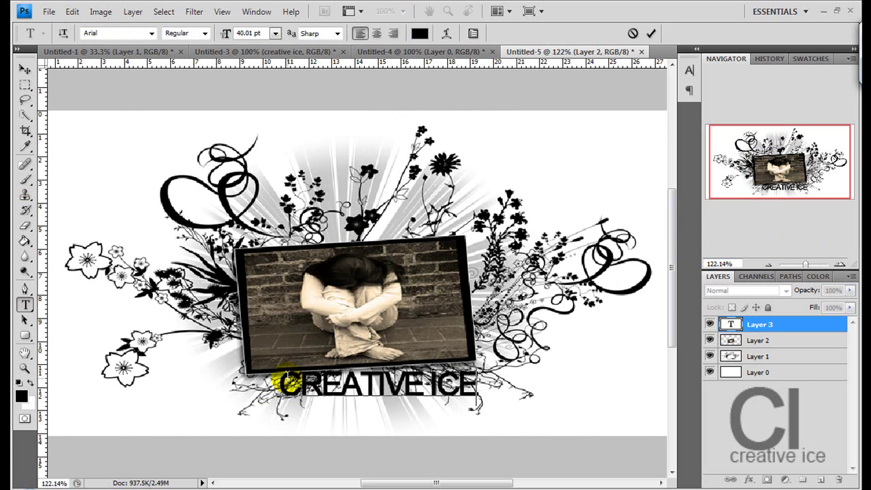
left_click(25, 69)
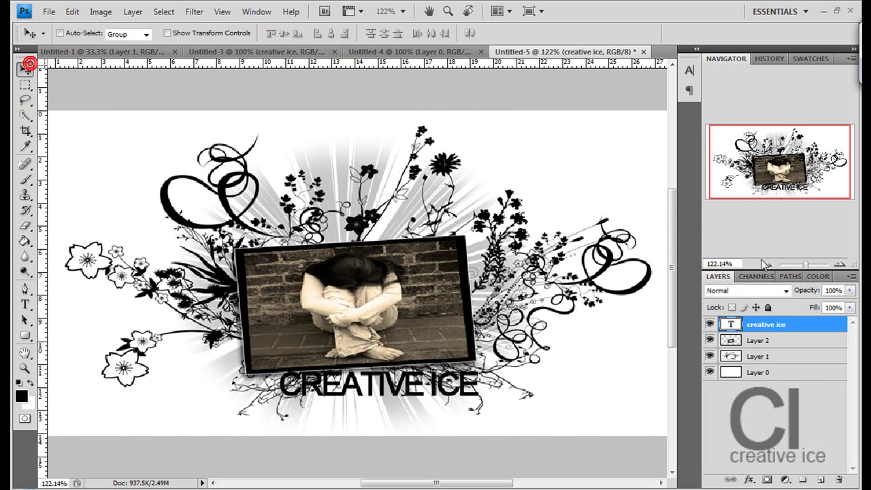
Move the "CREATIVE ICE" text into the lower-right corner of the canvas.
left_click_drag(820, 183, 837, 185)
left_click_drag(455, 383, 651, 406)
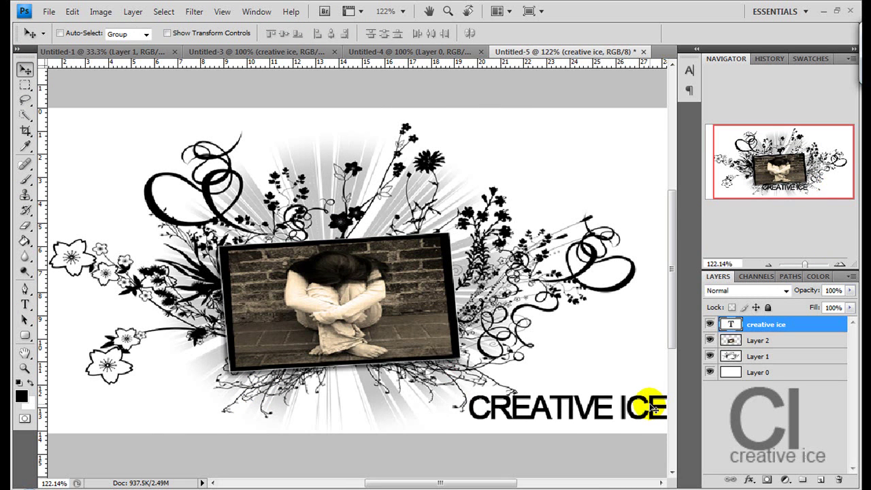
left_click_drag(806, 264, 803, 265)
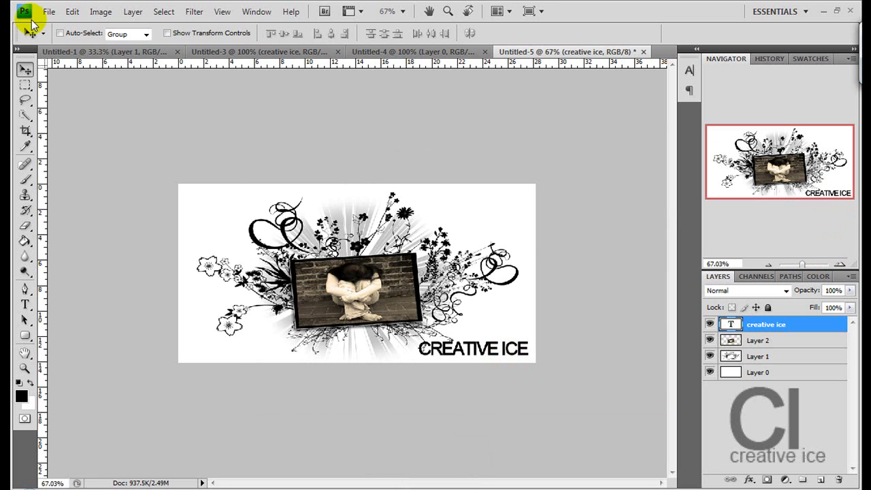
Save a JPEG copy as ban.jpg in the Myspace plain folder, replacing the existing file, with quality 12 (Maximum) and Baseline ("Standard") format.
left_click(49, 12)
left_click(62, 191)
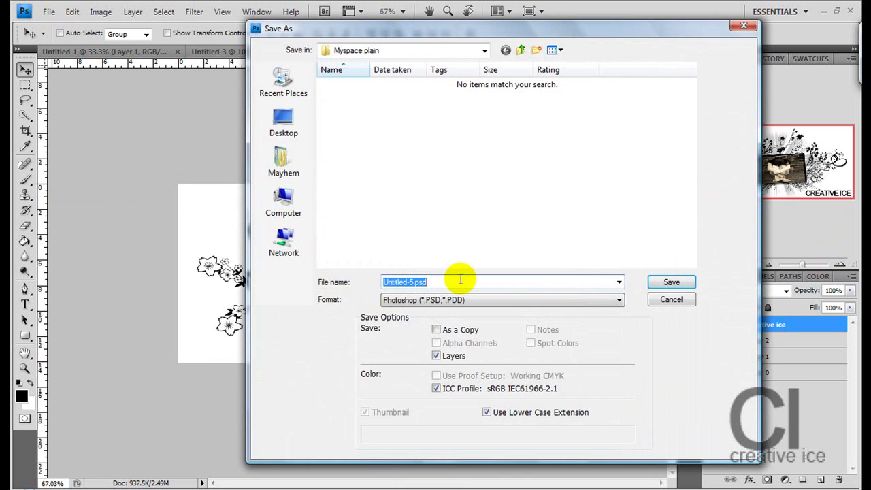
left_click(450, 301)
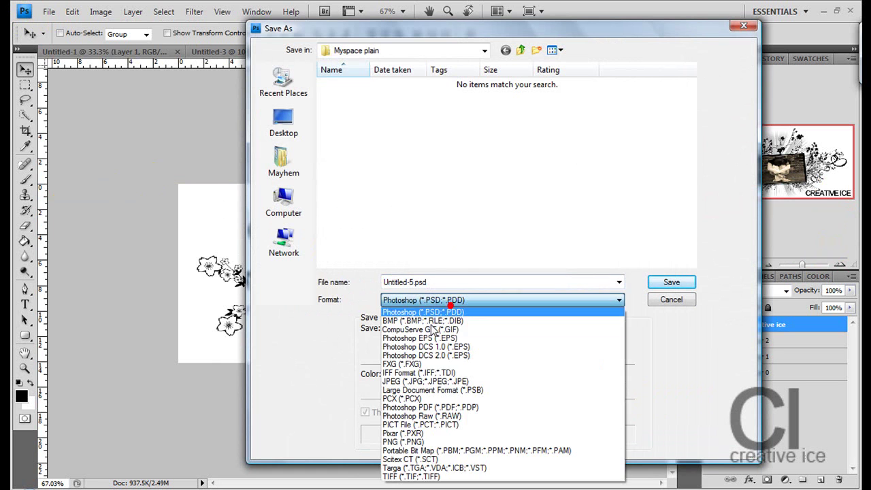
left_click(406, 381)
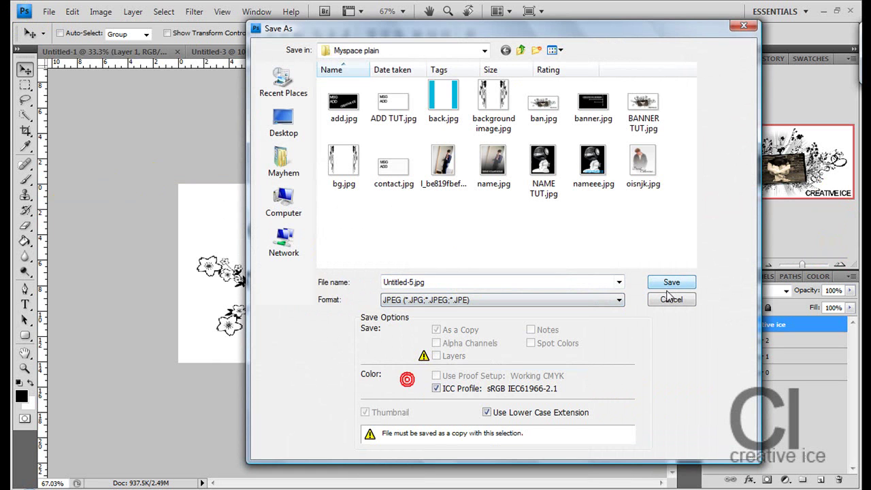
left_click(544, 109)
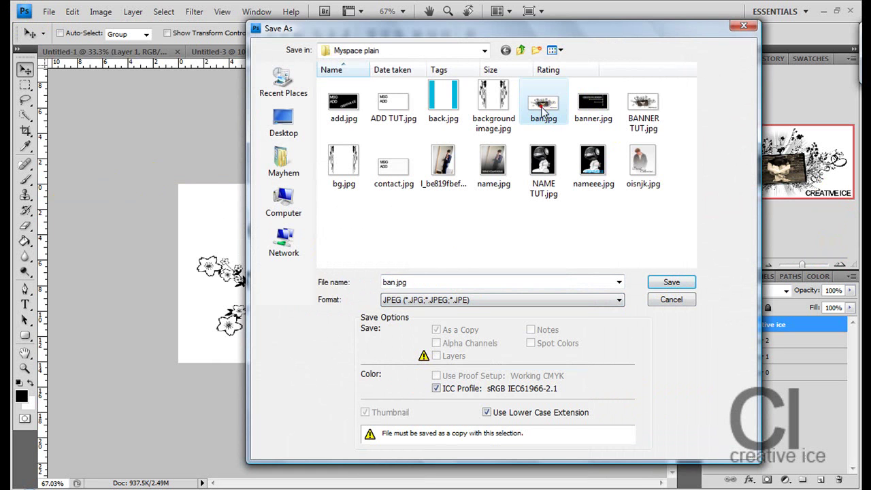
left_click(664, 282)
left_click(414, 198)
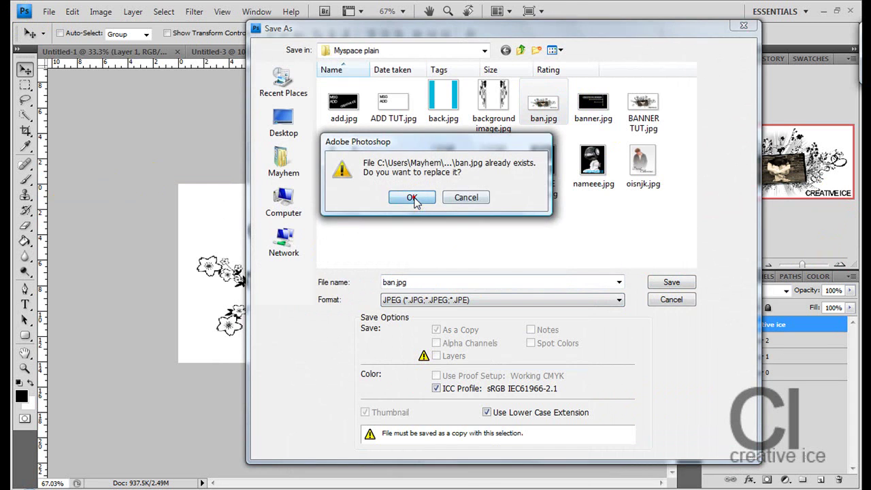
left_click_drag(446, 196, 486, 197)
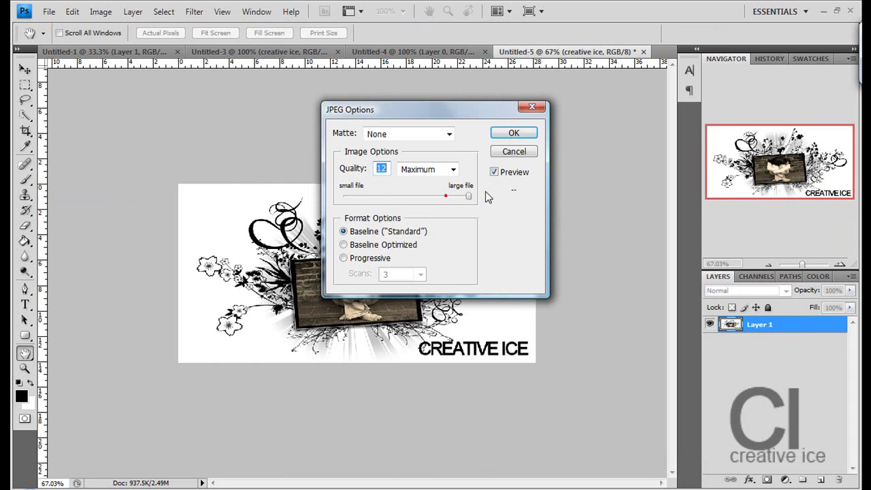
left_click(512, 136)
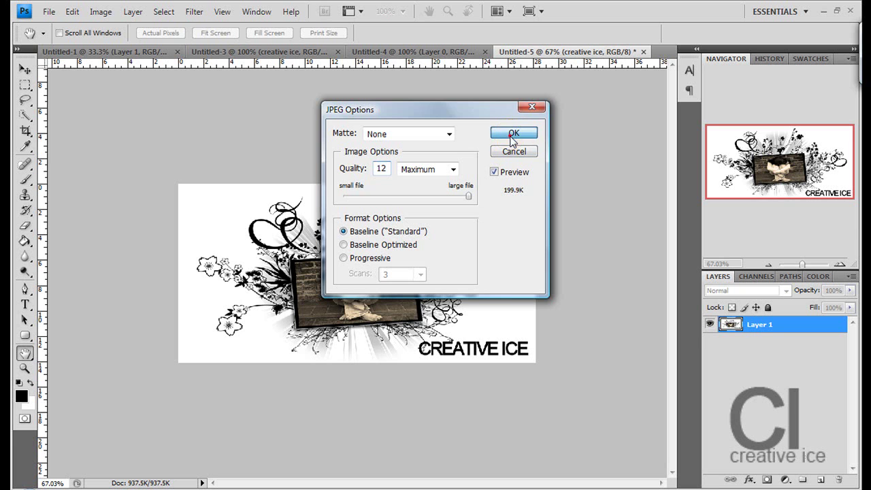